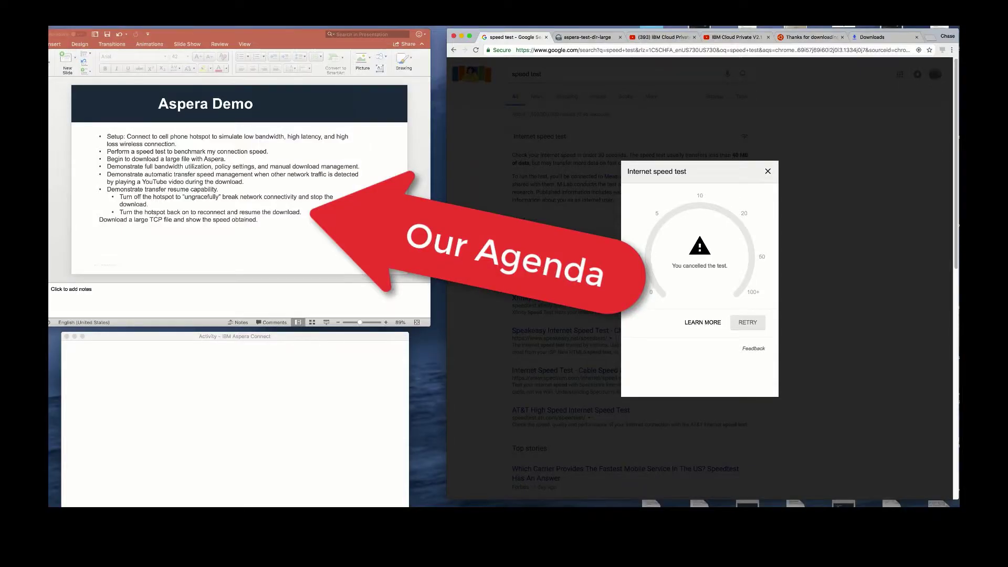
# - Show the menu-bar Wi-Fi network list beside the Aspera Demo agenda slide
pyautogui.click(887, 26)
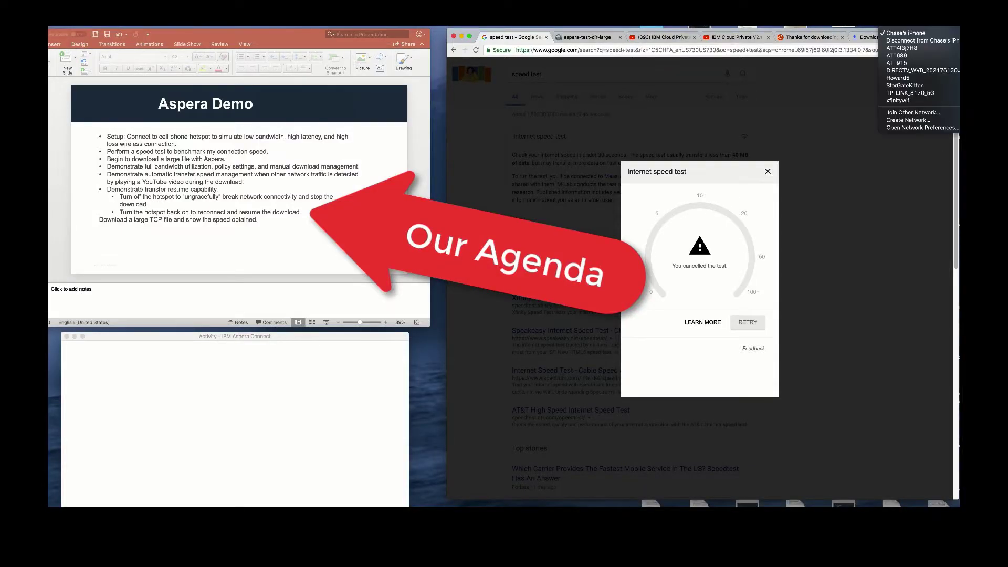
# - Join the iPhone hotspot and rerun the speed test: 2.21 Mbps down, 313 ms latency
pyautogui.click(930, 36)
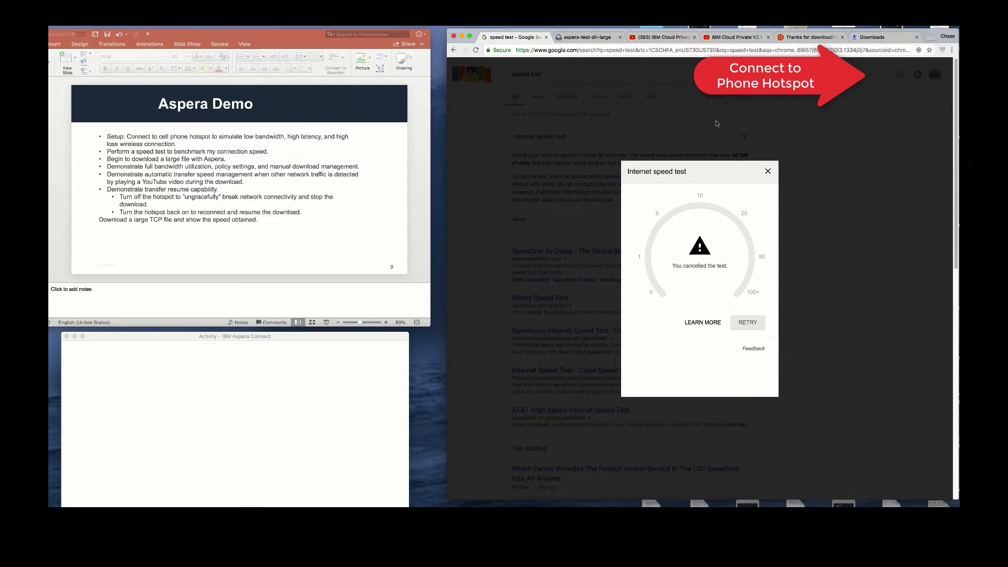
pyautogui.click(750, 322)
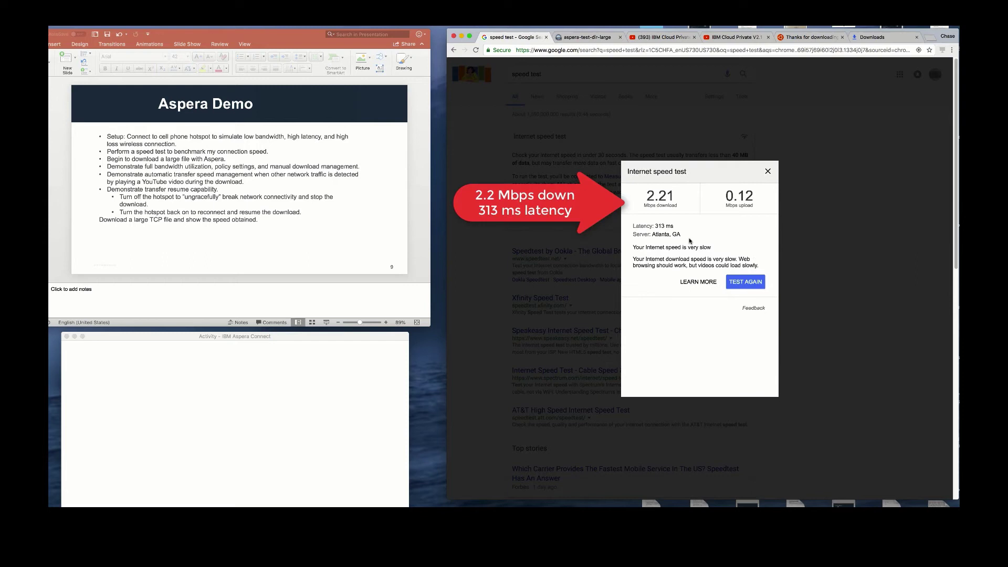
# - Highlight the 313 ms latency briefly, then switch to the aspera-test-dir-large listing tab
pyautogui.moveTo(655, 227); pyautogui.dragTo(669, 227)
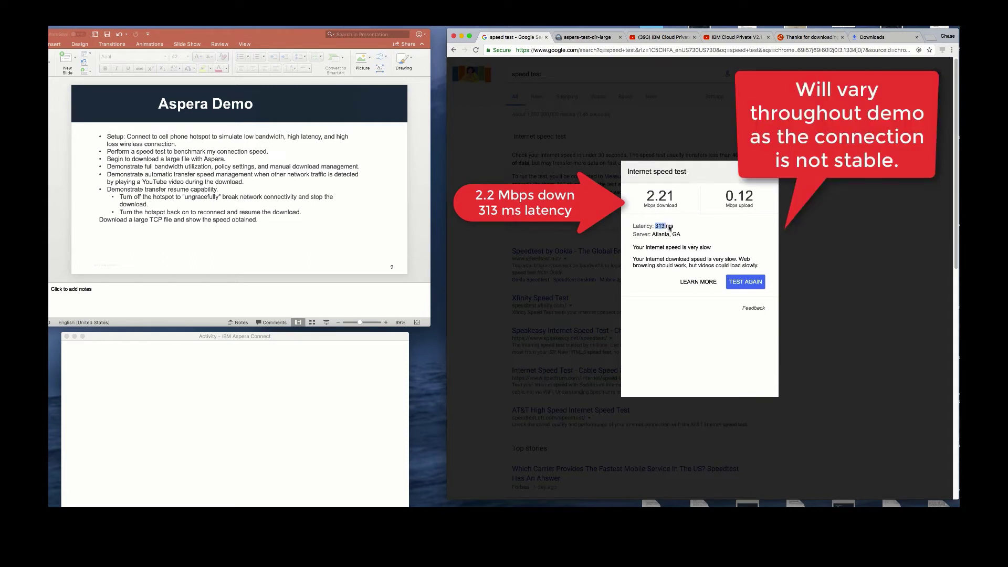
pyautogui.click(672, 229)
pyautogui.click(591, 38)
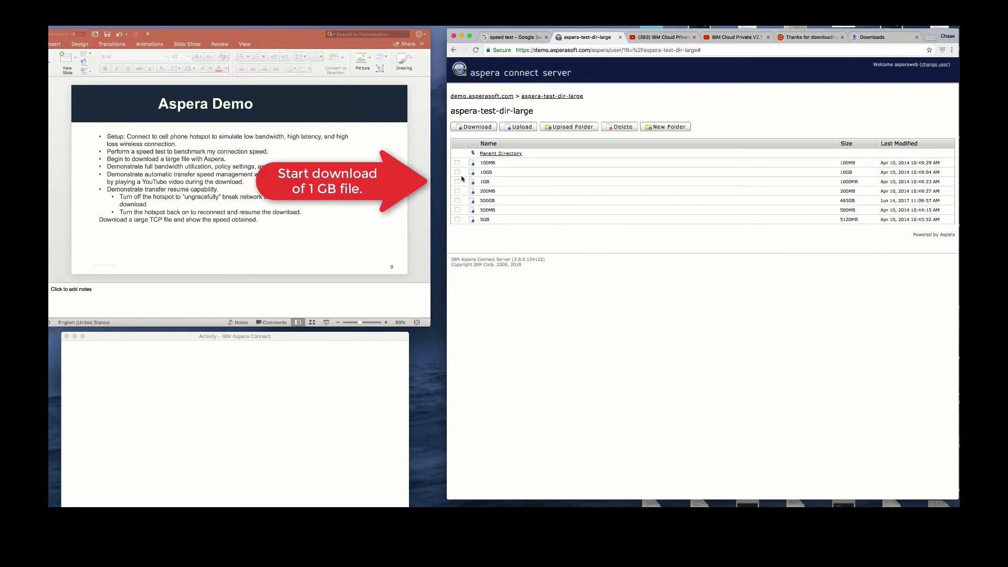
# - Download the checked 1GB file and open its Transfer Monitor, running at 1.92 Mbps
pyautogui.click(476, 127)
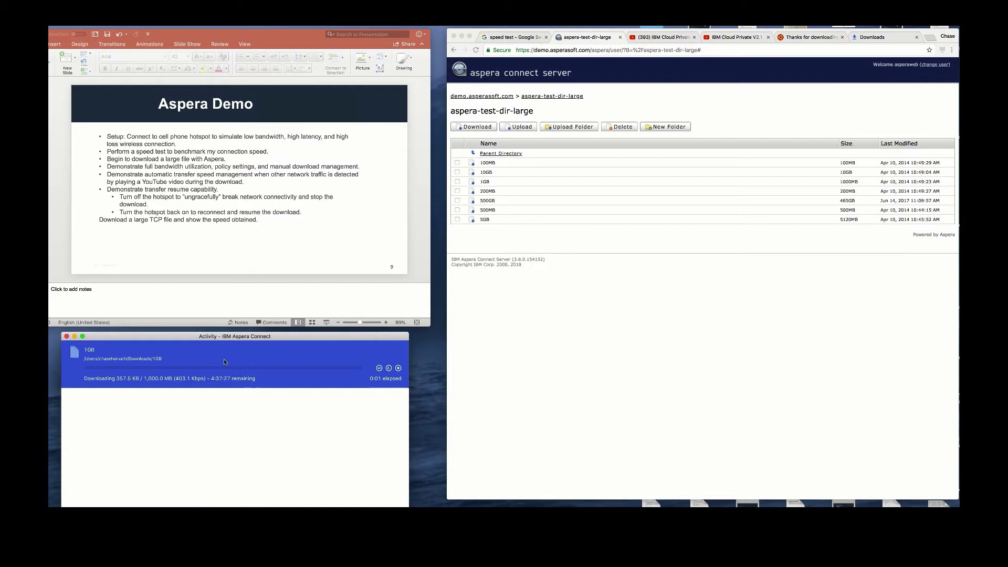
pyautogui.click(379, 369)
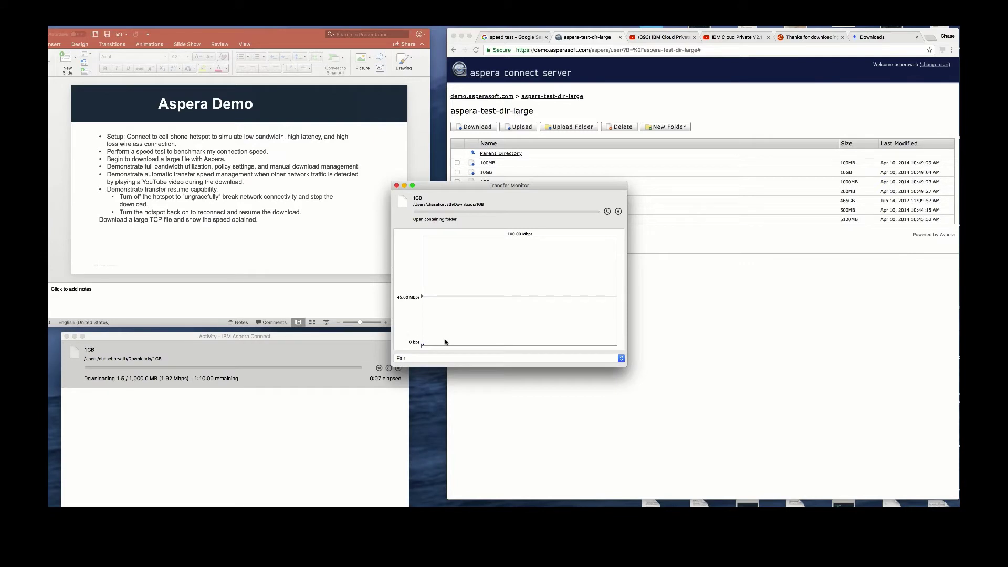
# - Lower the target rate to 3.23 Mbps, keep the Fair policy, and mark the 2.21 Mbps speed result
pyautogui.moveTo(422, 298); pyautogui.dragTo(427, 344)
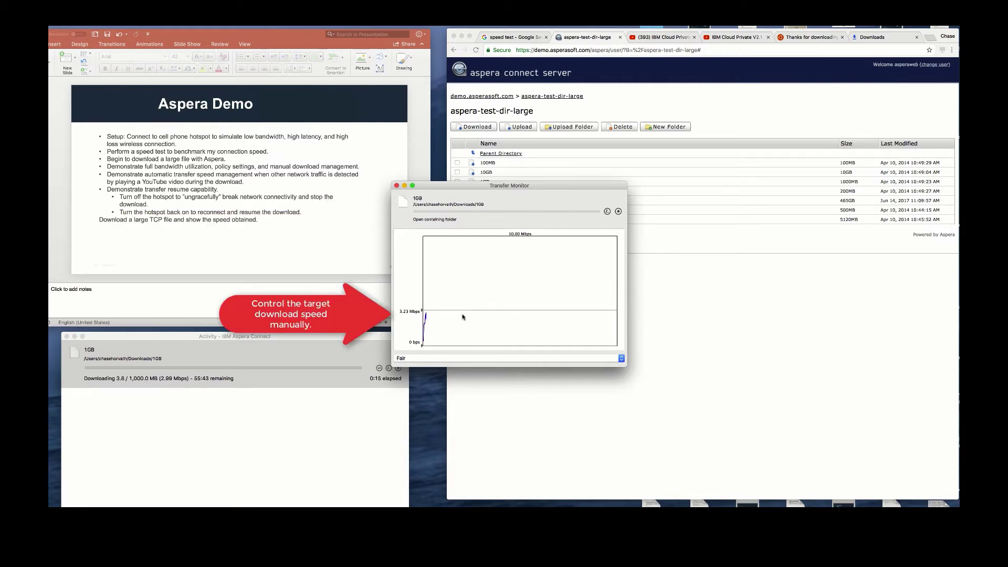
pyautogui.click(622, 358)
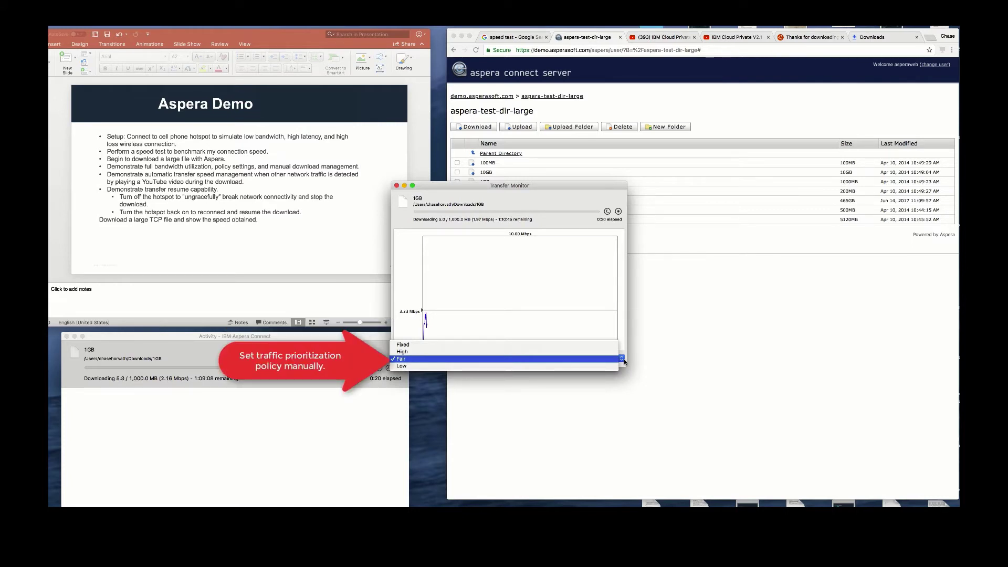
pyautogui.click(624, 361)
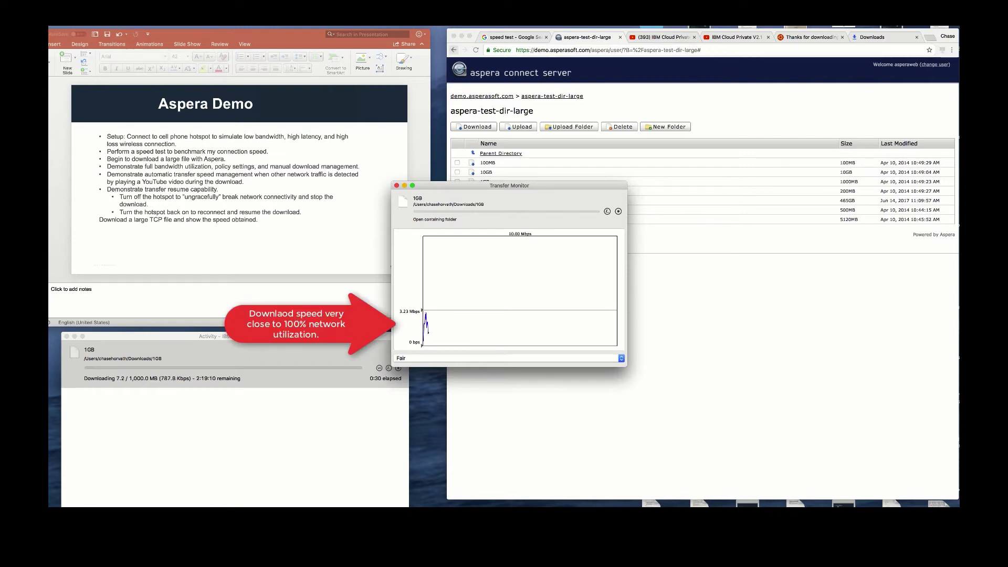
pyautogui.click(512, 37)
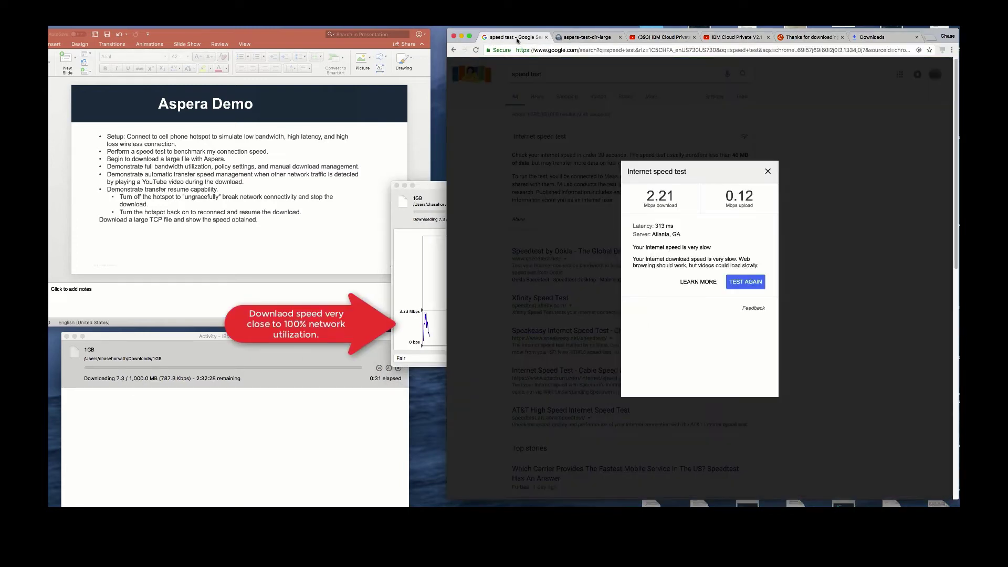
pyautogui.doubleClick(654, 198)
# - Raise the Transfer Monitor target rate to 4.27 Mbps, then bring Chrome forward
pyautogui.click(421, 311)
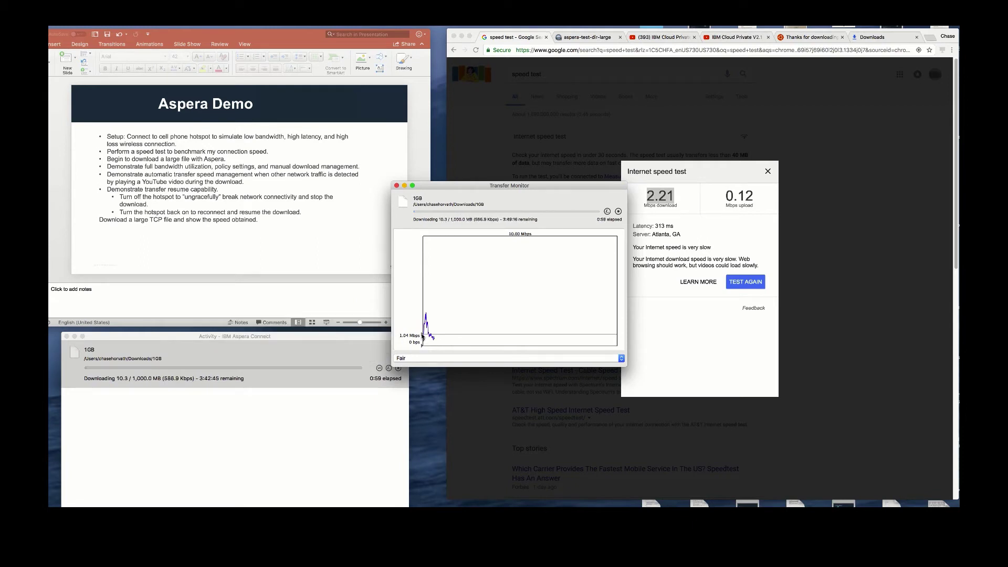
pyautogui.moveTo(422, 335); pyautogui.dragTo(421, 300)
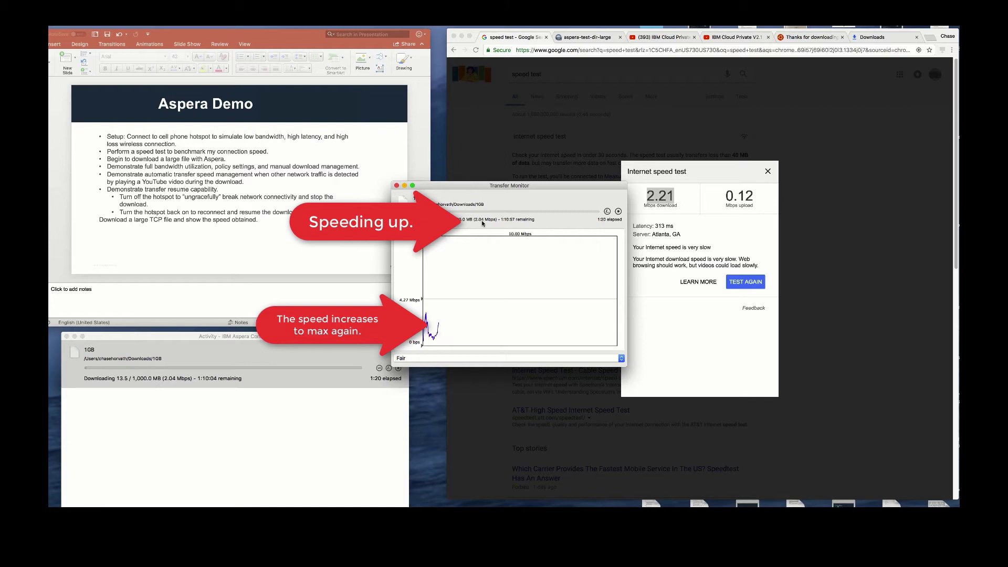
pyautogui.click(676, 41)
# - Play the IBM Cloud Private video and reposition the Transfer Monitor to watch Fair throttling
pyautogui.click(676, 39)
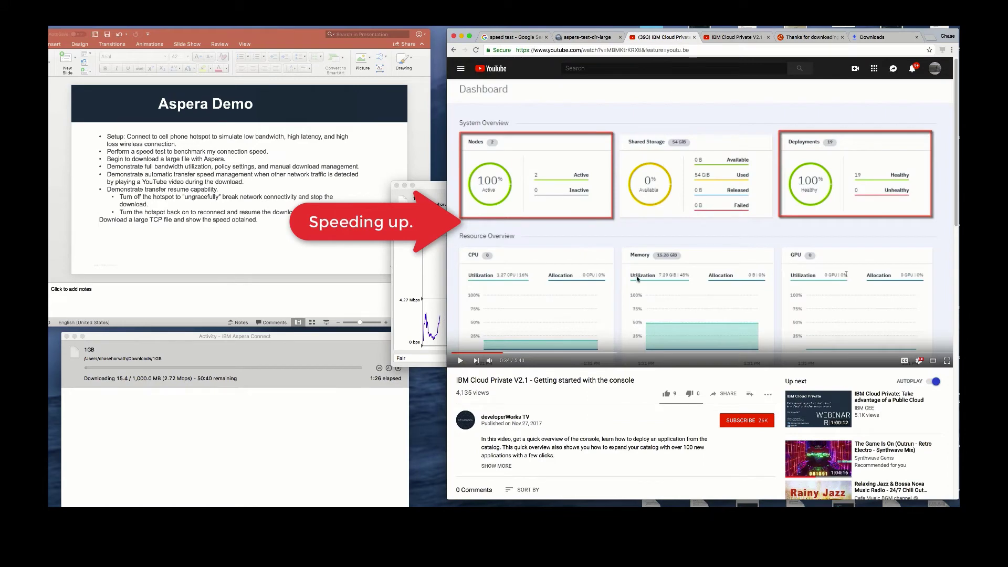
pyautogui.click(460, 360)
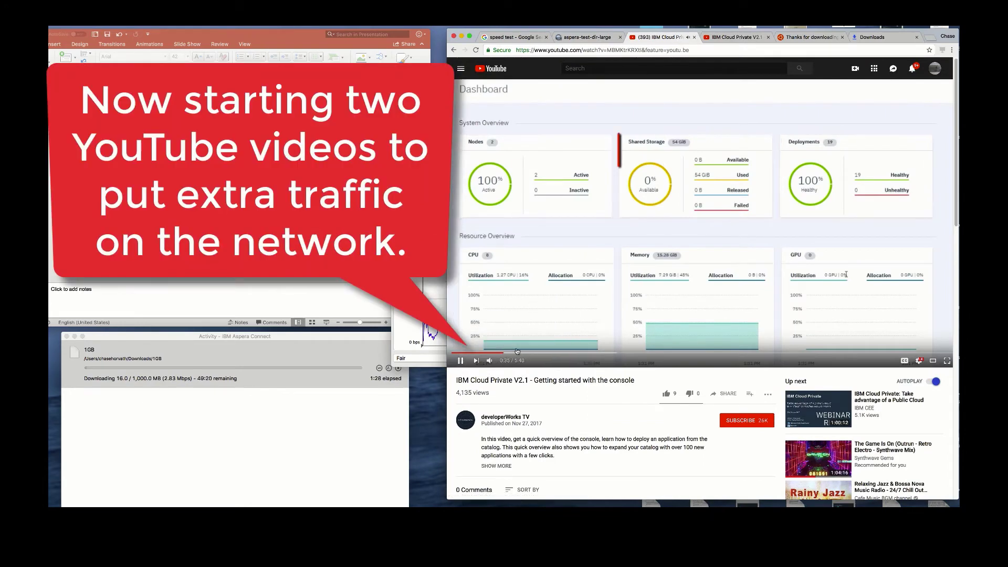
pyautogui.click(735, 42)
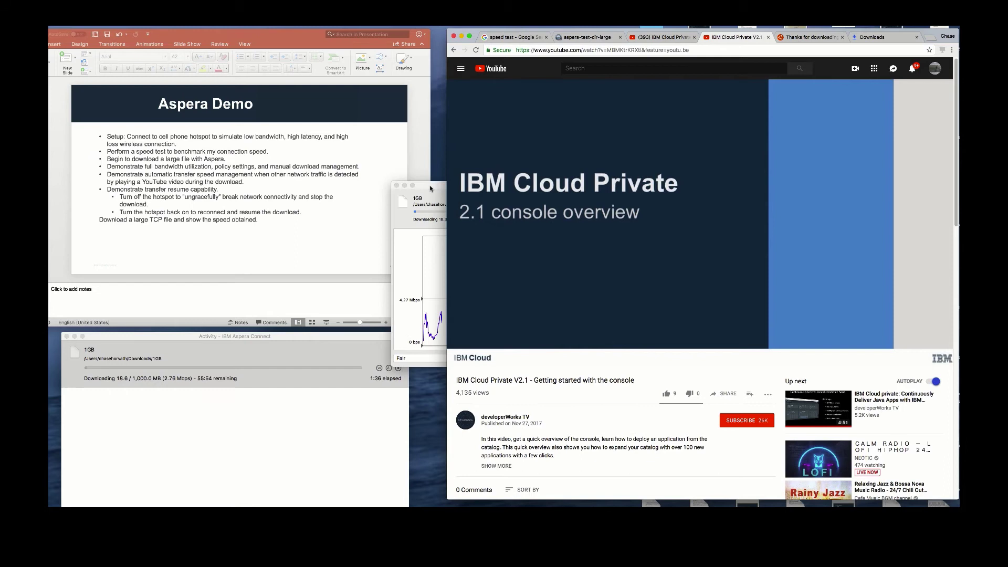
pyautogui.moveTo(429, 189); pyautogui.dragTo(239, 207)
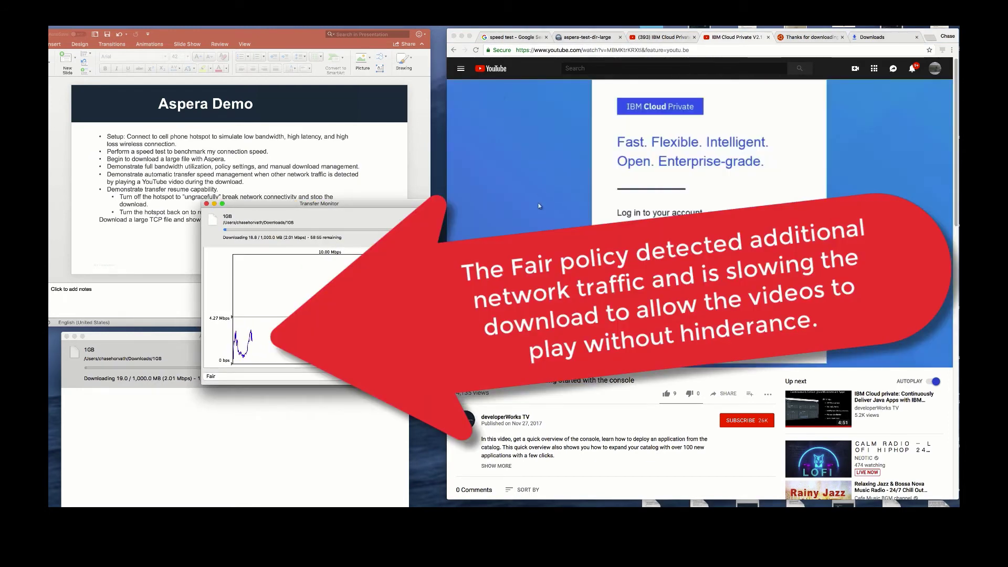
pyautogui.moveTo(252, 340); pyautogui.dragTo(257, 340)
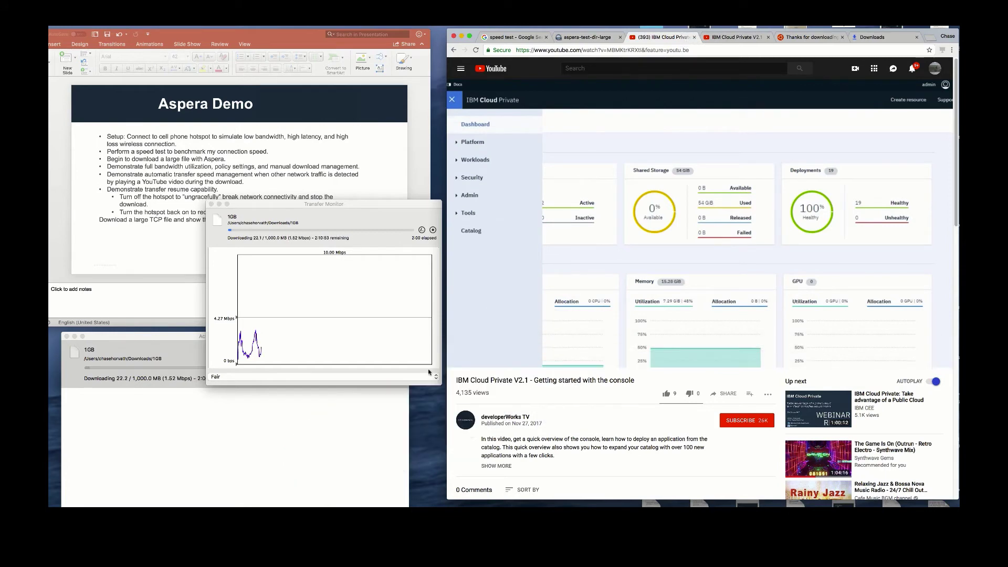
pyautogui.moveTo(460, 363)
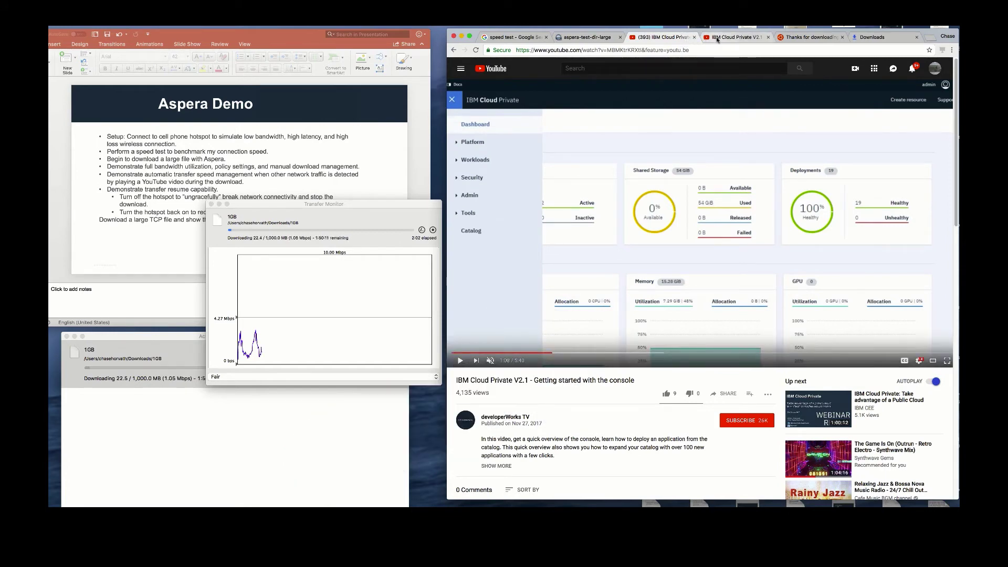
# - Pause the IBM Cloud Private video and close both IBM Cloud Private tabs
pyautogui.click(459, 360)
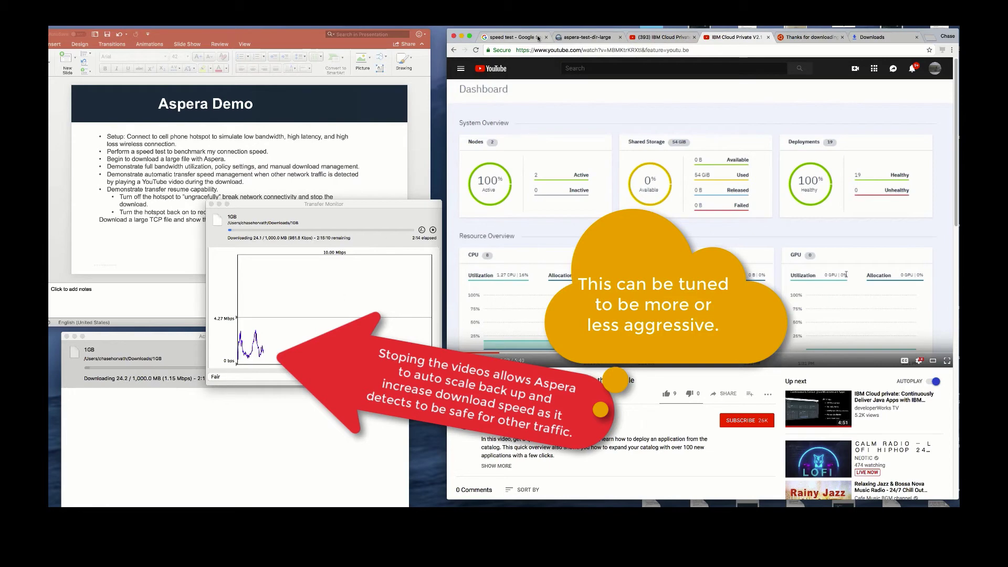
pyautogui.click(693, 36)
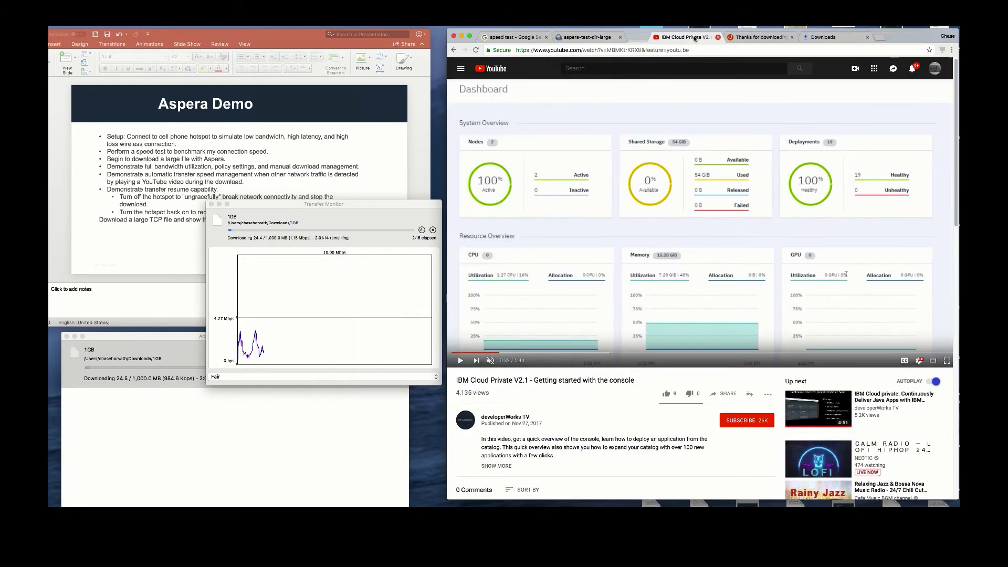
pyautogui.click(693, 37)
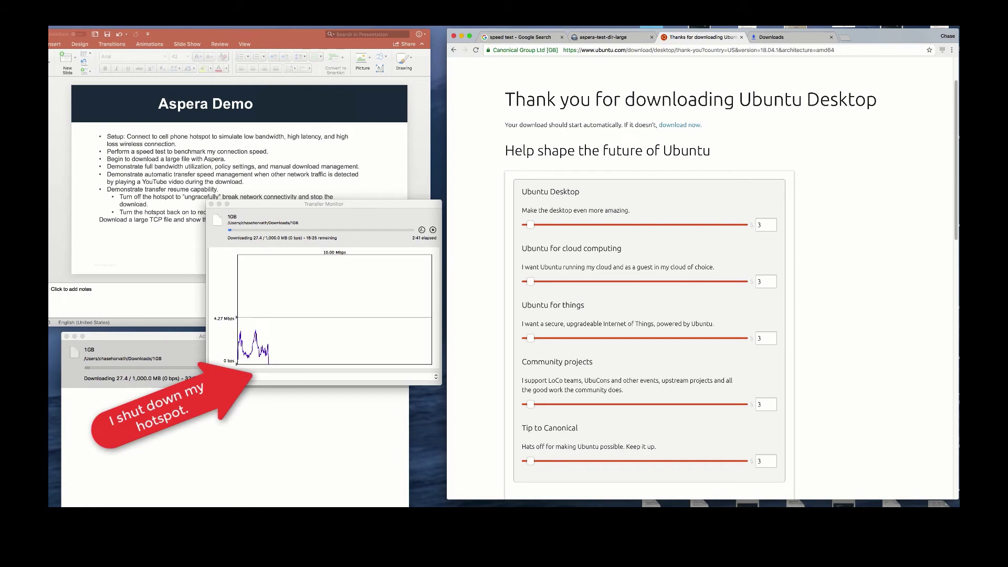
# - Open a new Chrome tab and disconnect the hotspot, stalling the transfer at 27.4 MB
pyautogui.click(846, 38)
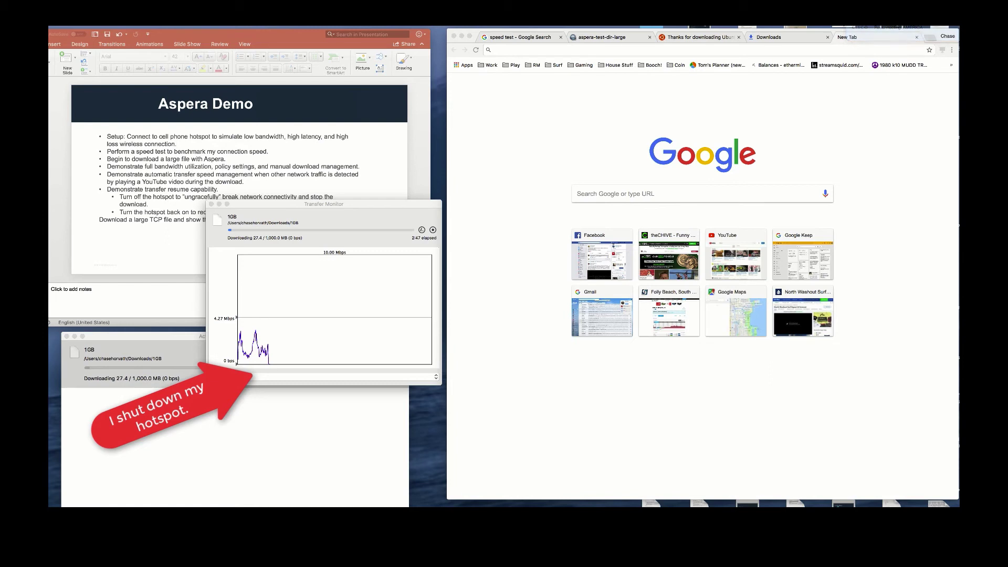
pyautogui.click(657, 494)
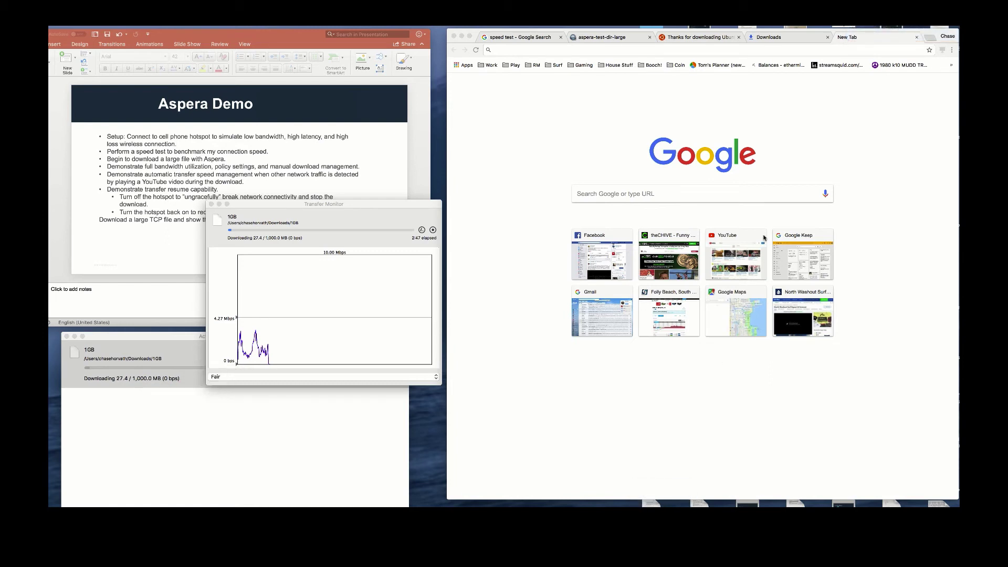
# - Close the blank tab and resume the 1GB transfer, reaching 33.6 MB at 1.23 Mbps
pyautogui.press('super+w')
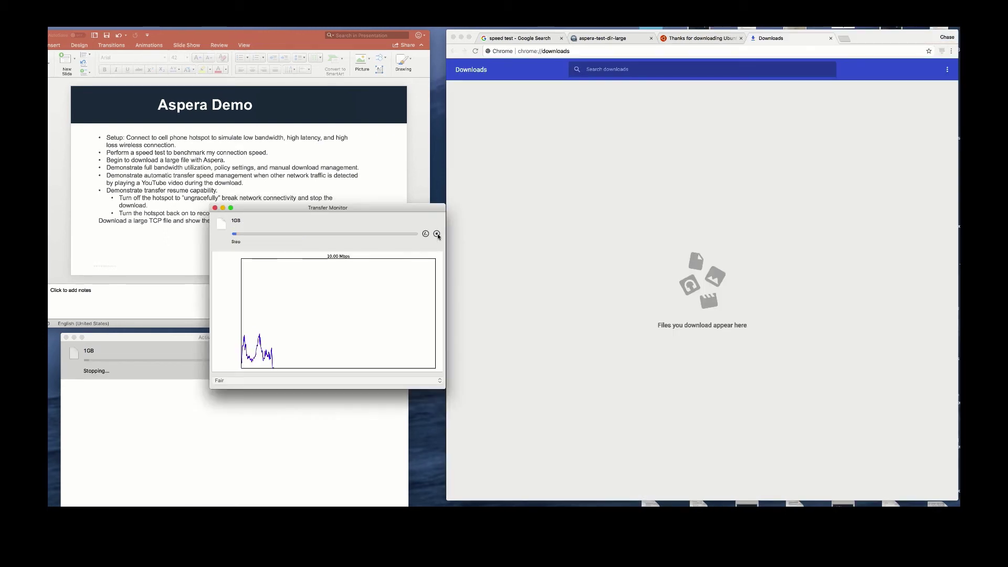
pyautogui.click(432, 229)
pyautogui.click(437, 234)
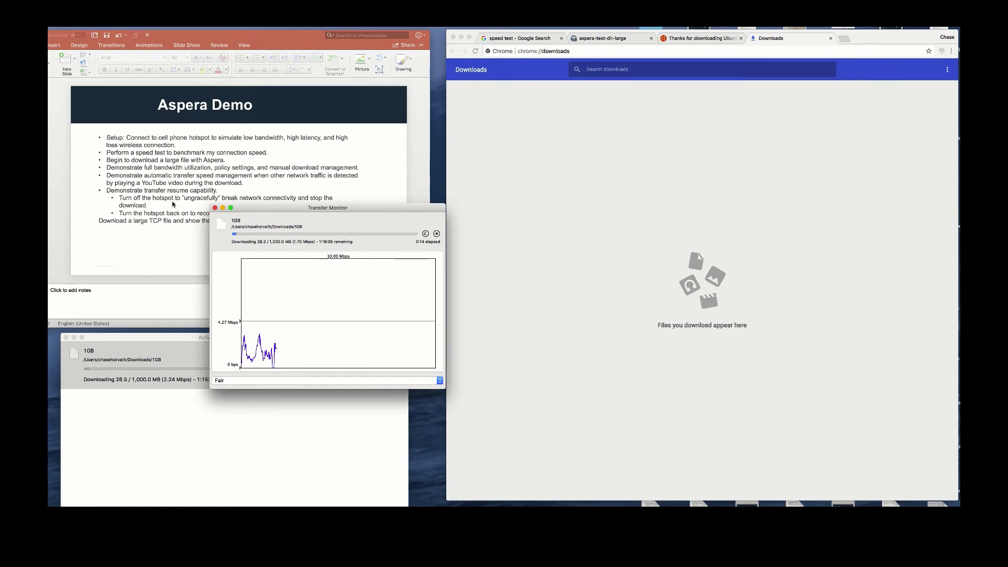
pyautogui.click(196, 200)
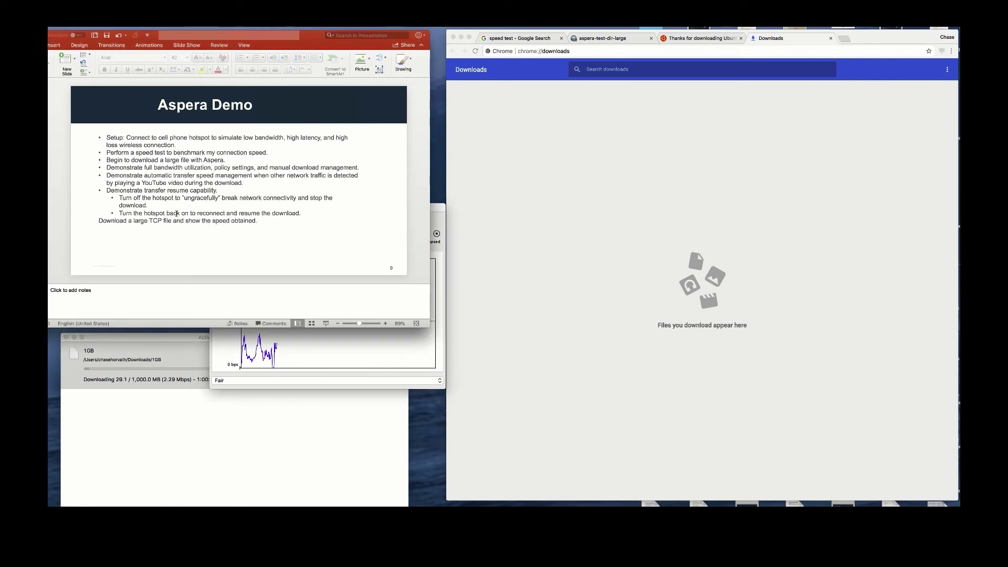
pyautogui.click(441, 281)
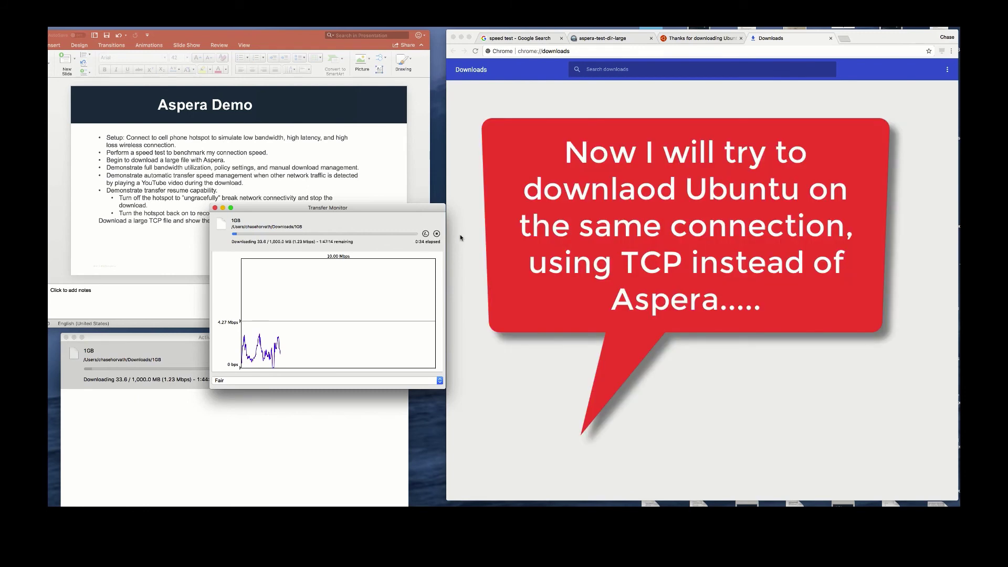
# - Stop the 1GB Aspera transfer at about 33.6 of 1,000 MB
pyautogui.click(438, 234)
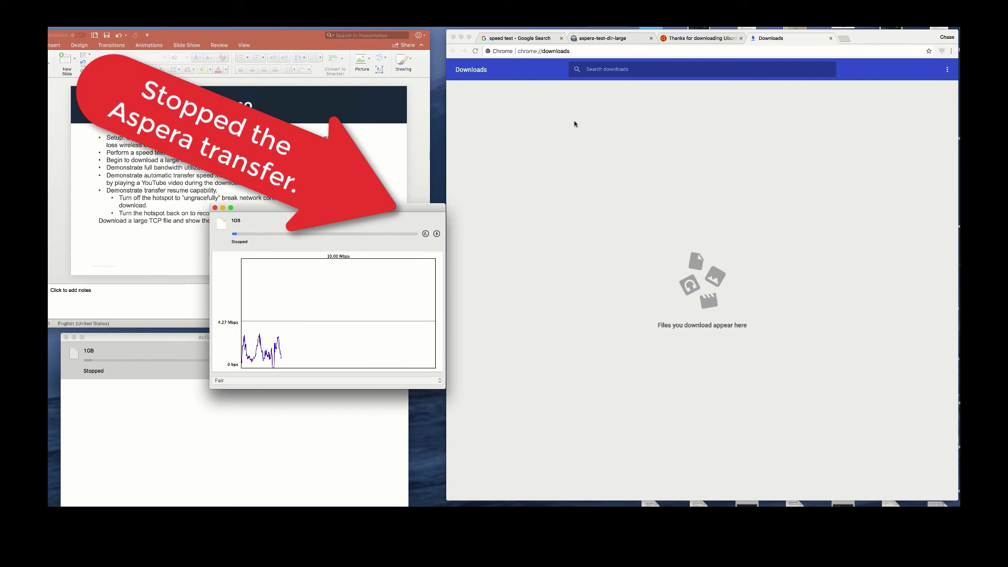
# - Start the ubuntu-18.04.1-desktop-amd64.iso download and highlight its 137 KB/s speed on the Downloads page
pyautogui.click(682, 38)
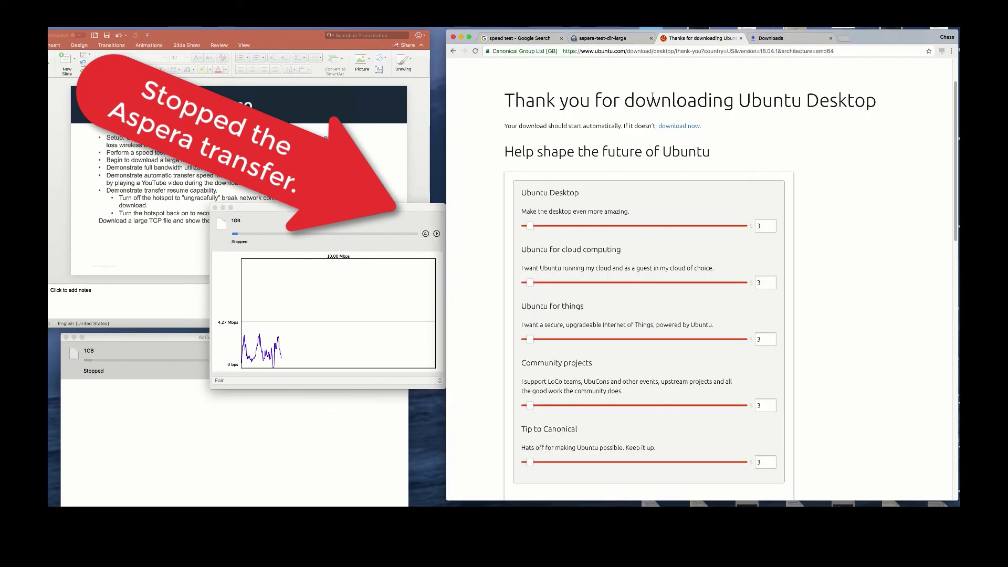
pyautogui.click(679, 127)
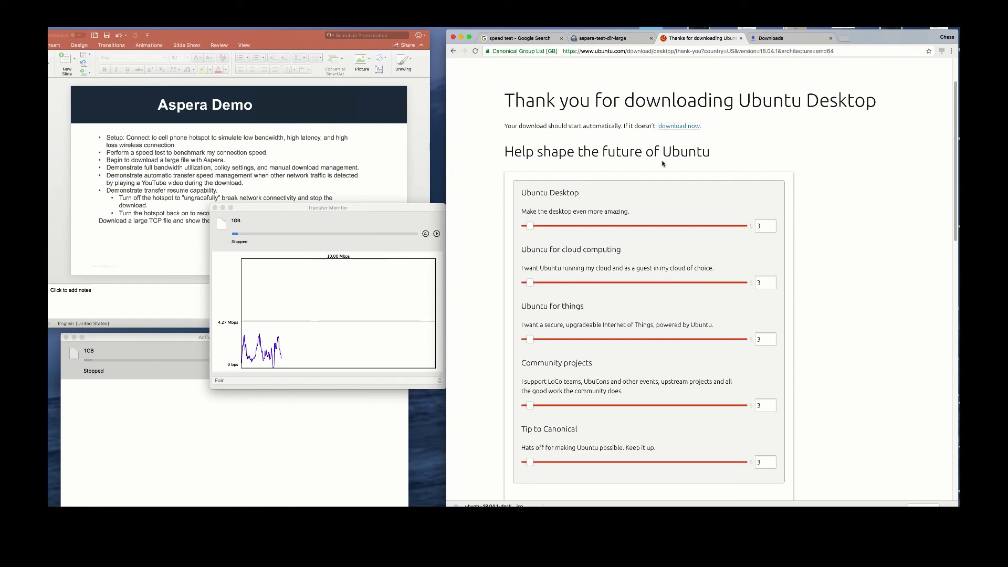
pyautogui.click(775, 41)
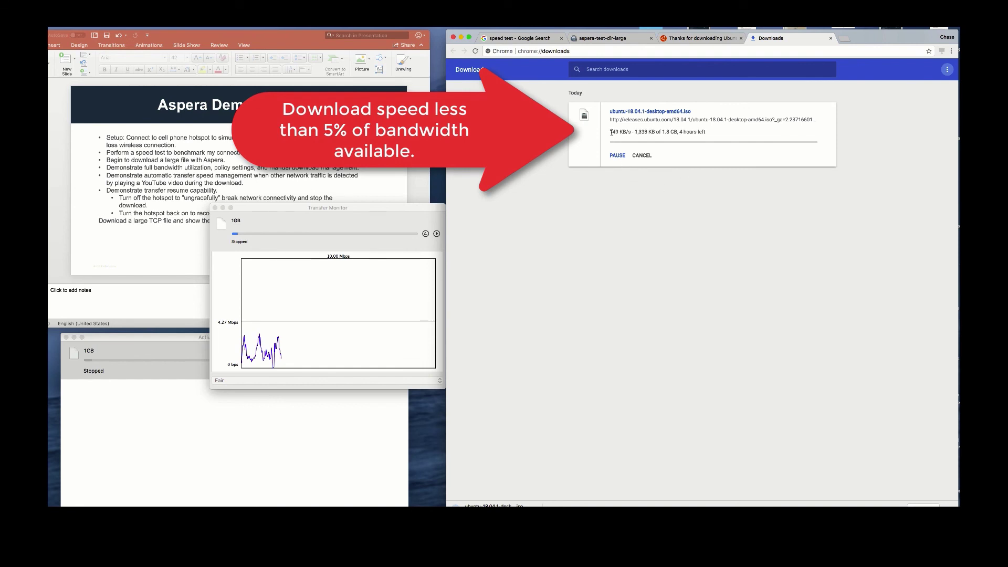
pyautogui.moveTo(610, 131); pyautogui.dragTo(628, 130)
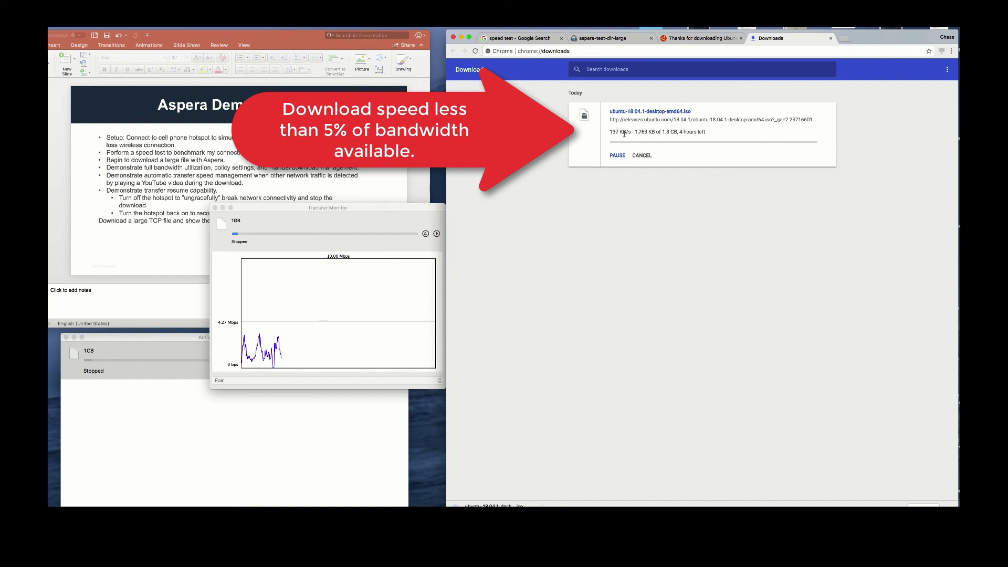